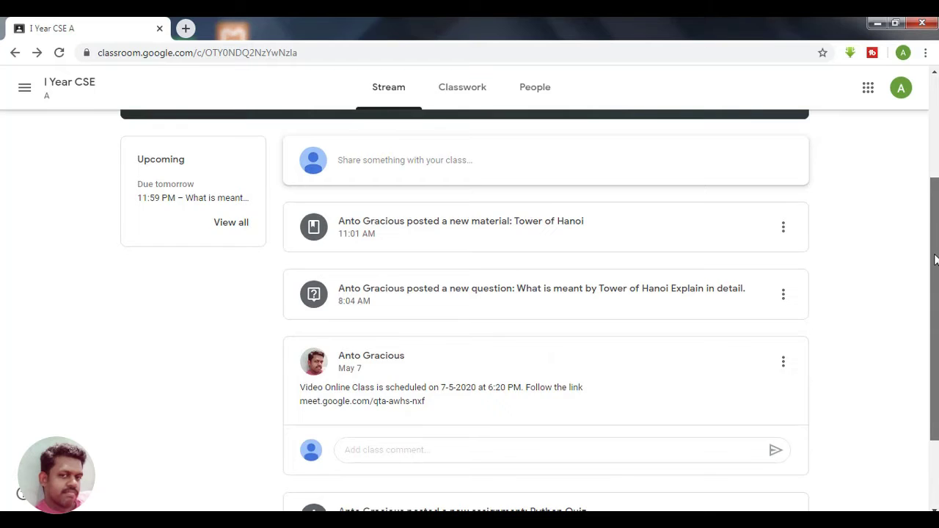
# - Scroll through the I Year CSE stream and open the Python Quiz assignment post
pyautogui.scroll(-2, 926, 292)
pyautogui.scroll(-1, 926, 292)
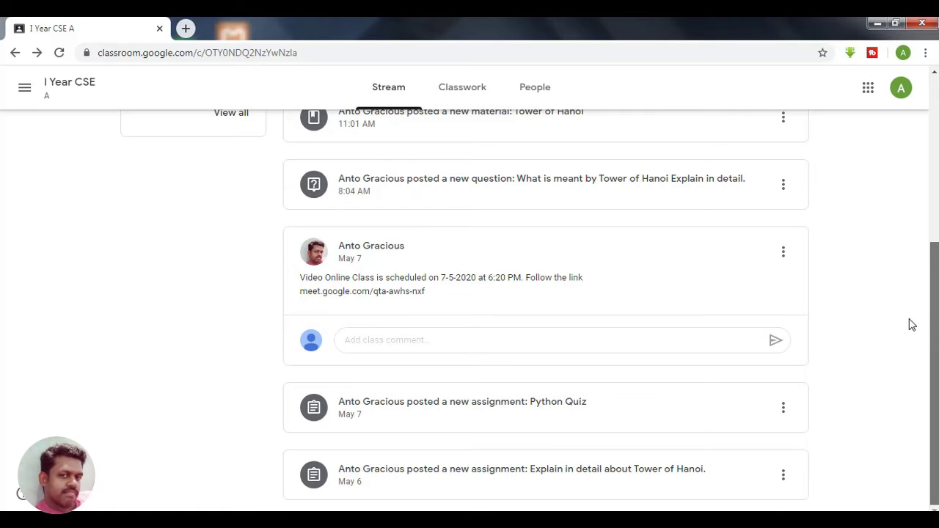
pyautogui.scroll(1, 914, 297)
pyautogui.scroll(3, 916, 295)
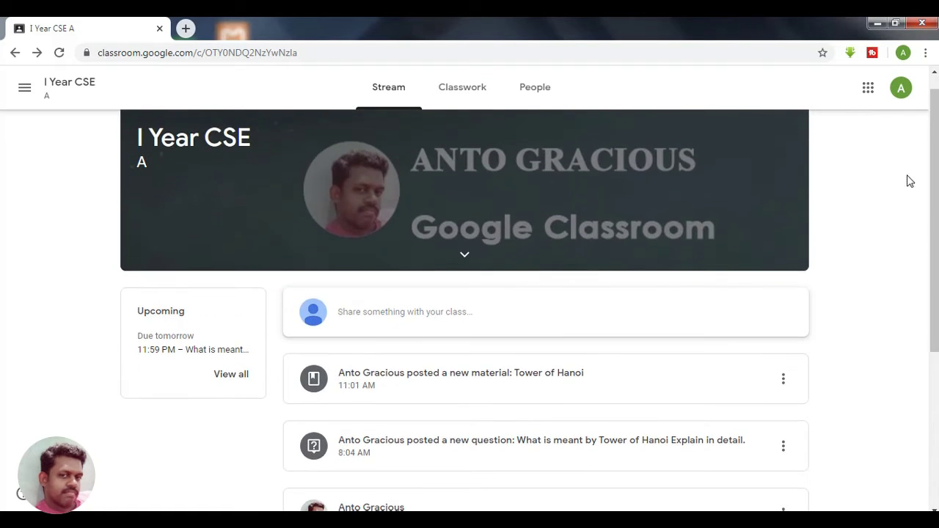
pyautogui.scroll(-1, 938, 167)
pyautogui.scroll(-3, 937, 167)
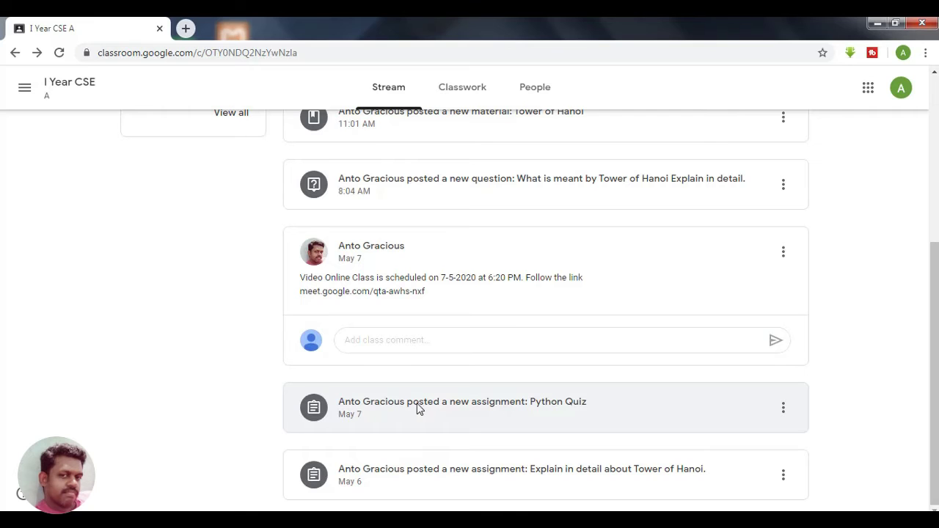
pyautogui.click(419, 409)
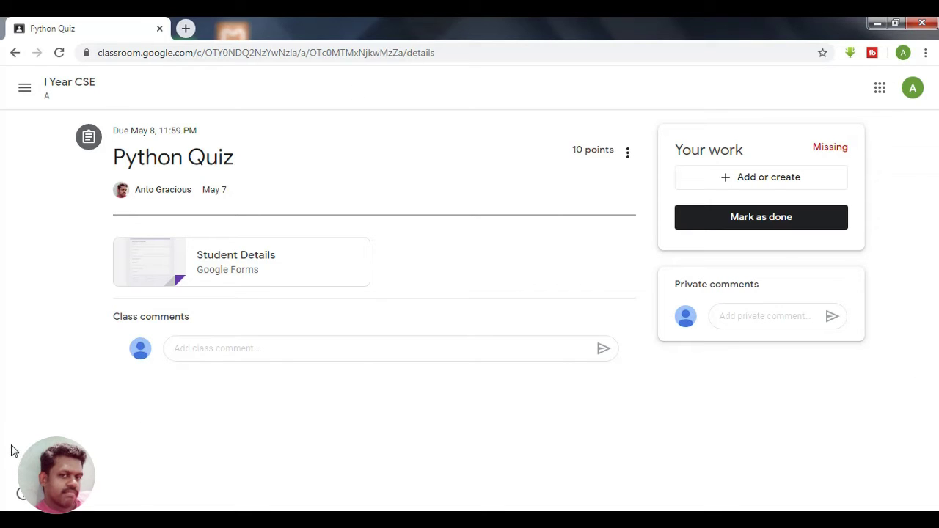
# - Open the attached Student Details form, enter your email and register number, and continue to page 2
pyautogui.click(245, 260)
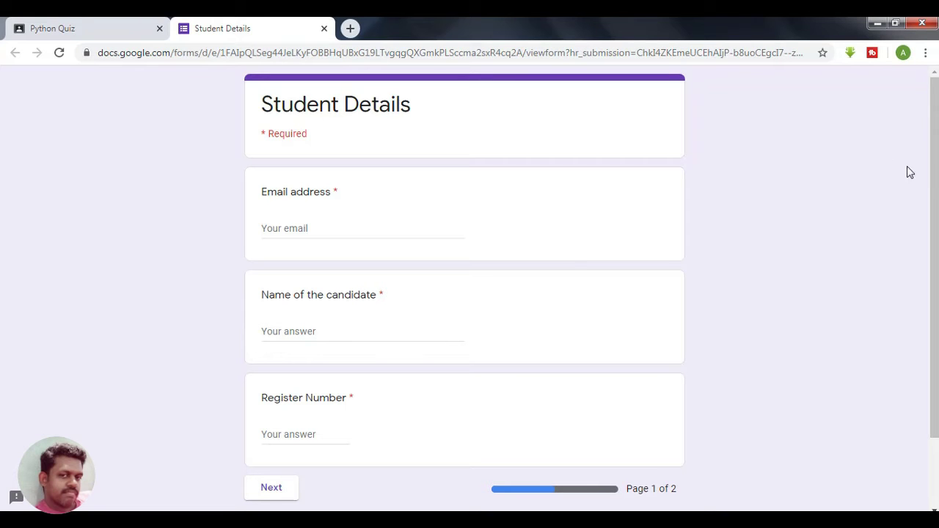
pyautogui.moveTo(935, 141); pyautogui.dragTo(928, 220)
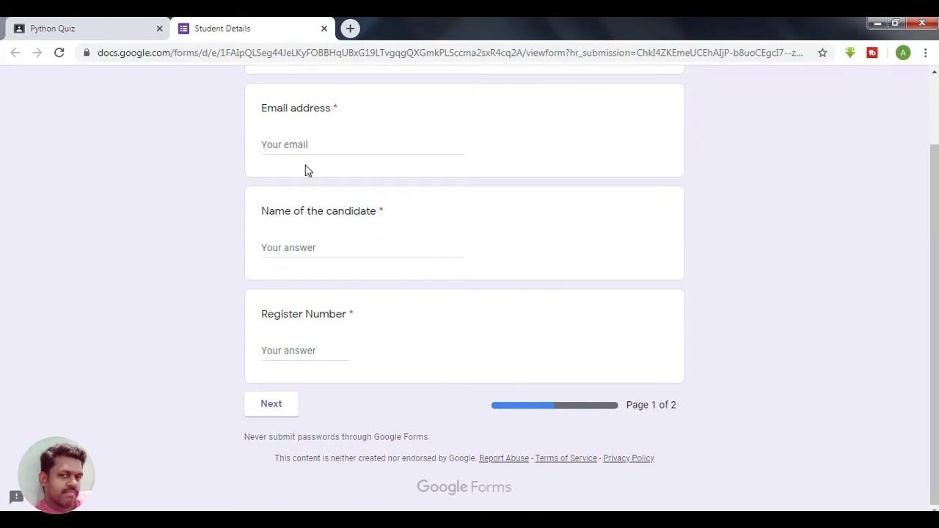
pyautogui.click(310, 138)
pyautogui.write('a')
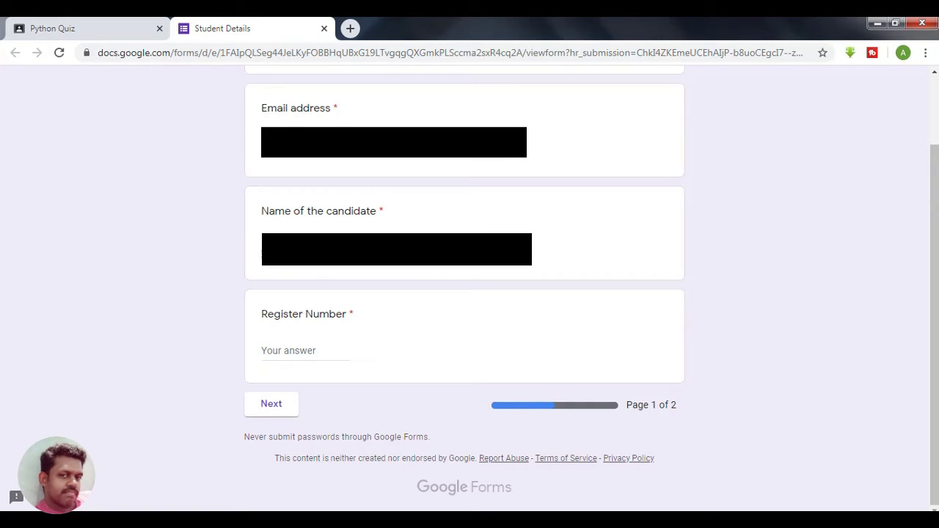
pyautogui.click(296, 351)
pyautogui.write('1234567890')
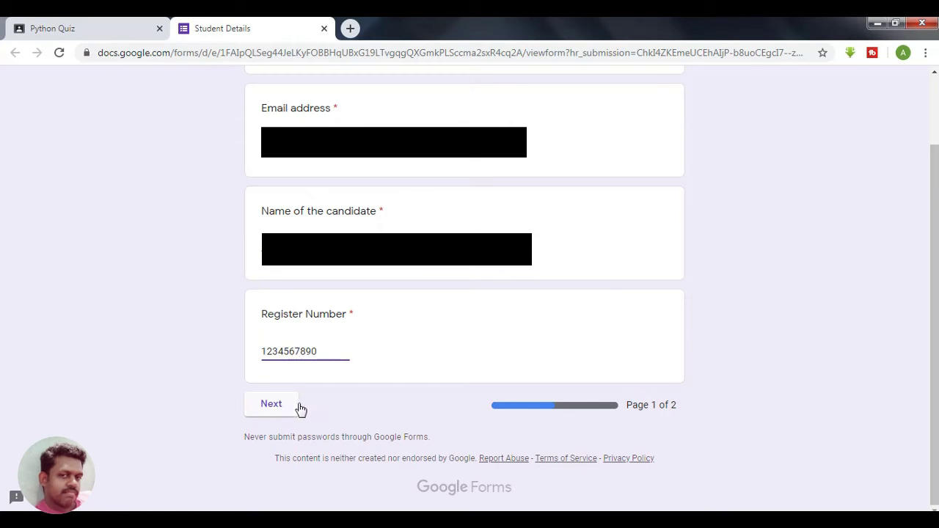
pyautogui.click(272, 405)
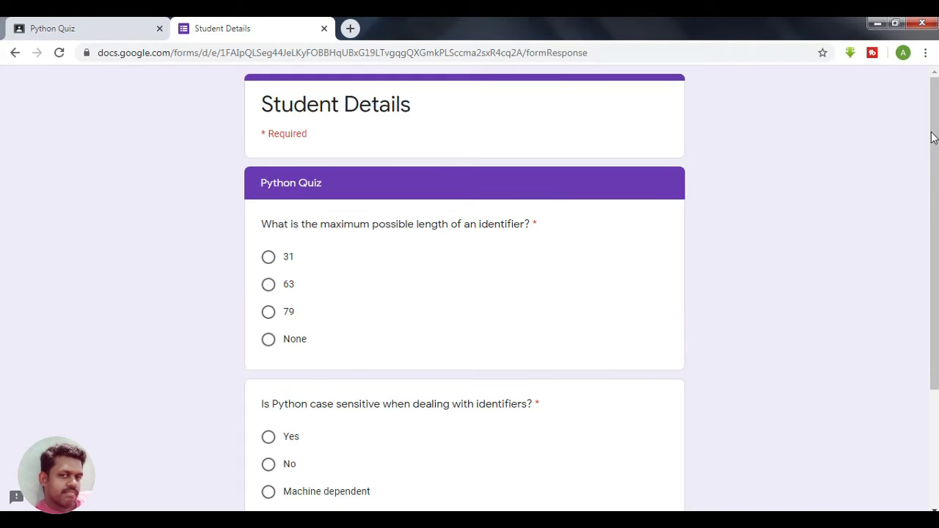
# - Choose 'None' for identifier length and 'Yes' for case sensitivity, then submit the quiz
pyautogui.scroll(-3, 465, 293)
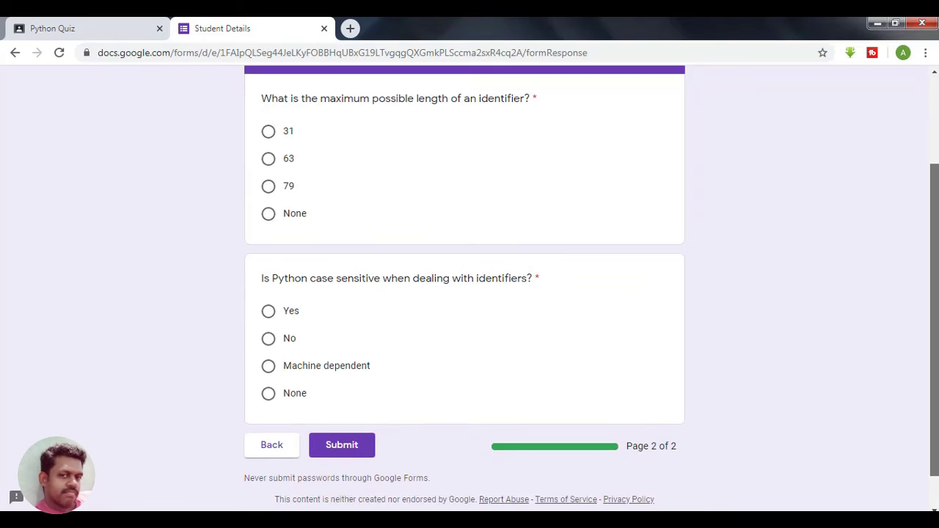
pyautogui.scroll(2, 464, 293)
pyautogui.scroll(-2, 465, 293)
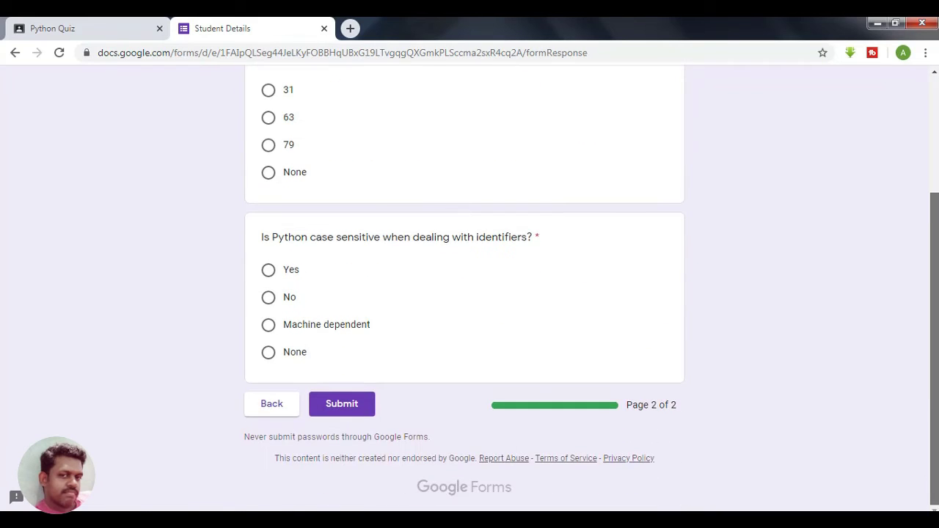
pyautogui.scroll(1, 464, 293)
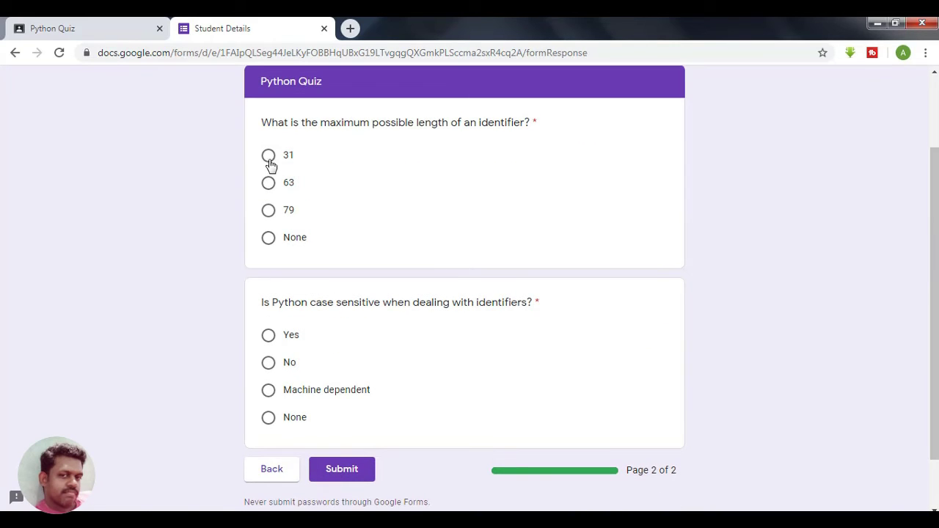
pyautogui.click(268, 238)
pyautogui.click(268, 335)
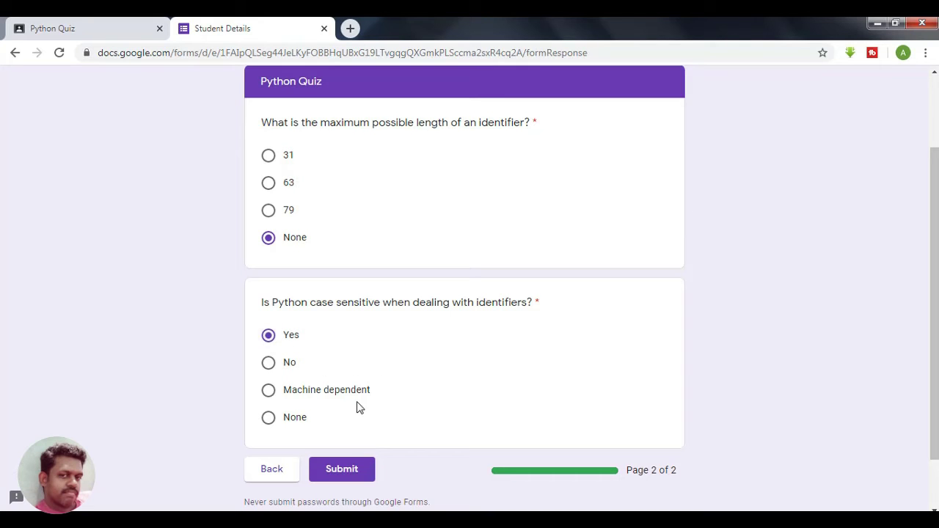
pyautogui.click(342, 473)
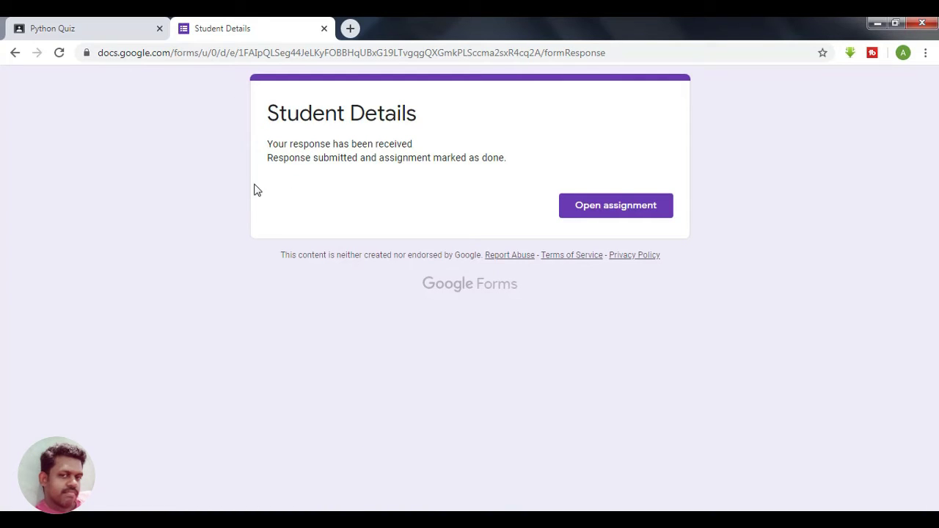
pyautogui.moveTo(269, 143); pyautogui.dragTo(456, 144)
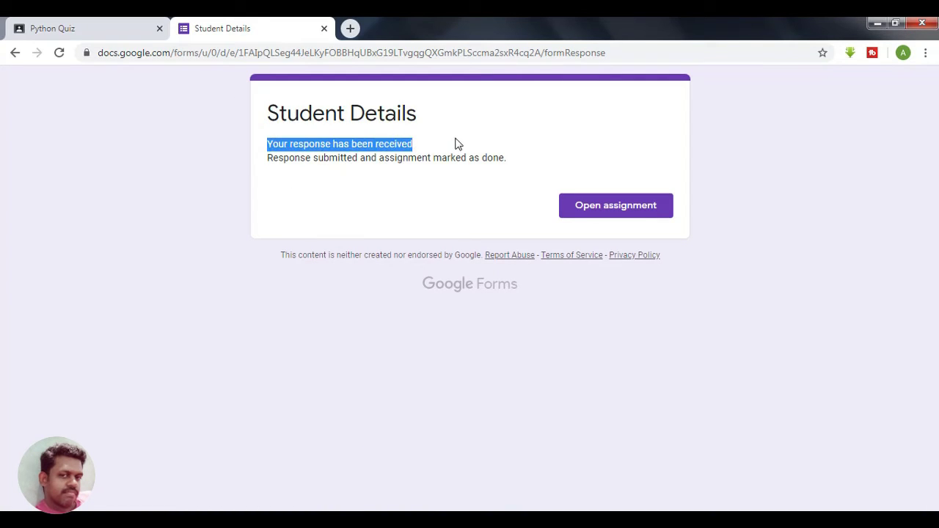
pyautogui.click(448, 203)
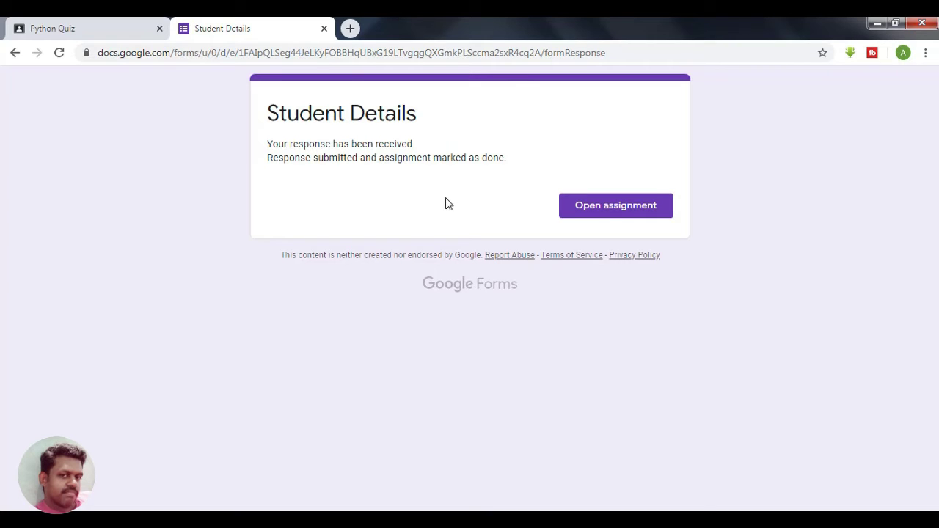
# - Close the Student Details form, return to the I Year CSE stream, and open the Tower of Hanoi question
pyautogui.click(323, 30)
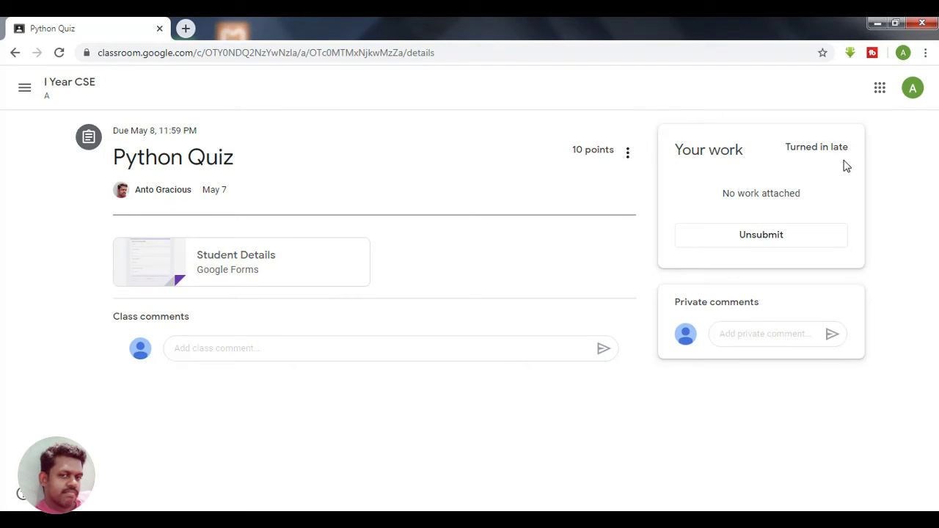
pyautogui.click(64, 97)
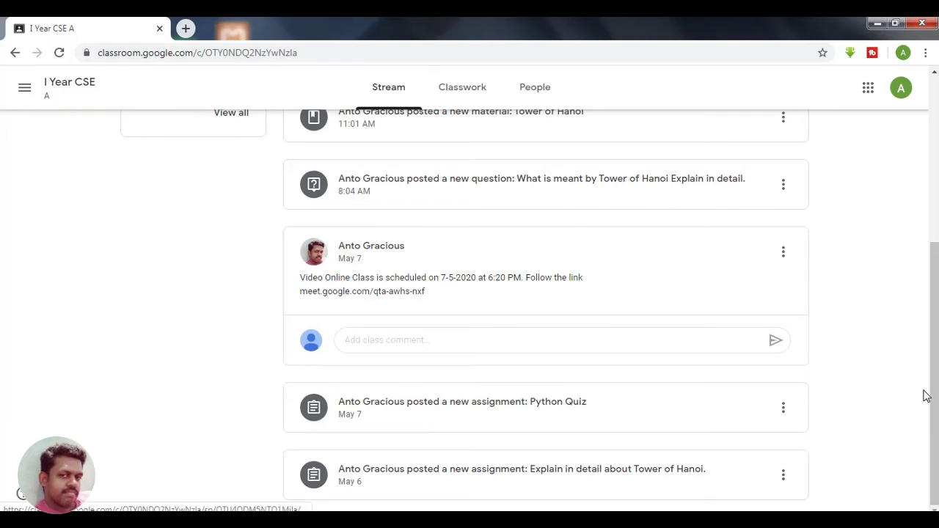
pyautogui.moveTo(924, 400); pyautogui.dragTo(925, 312)
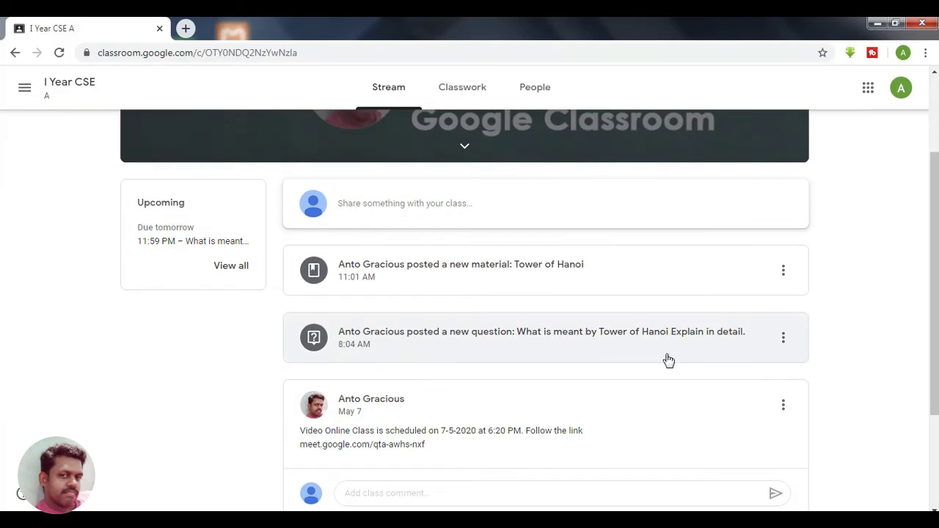
pyautogui.click(556, 358)
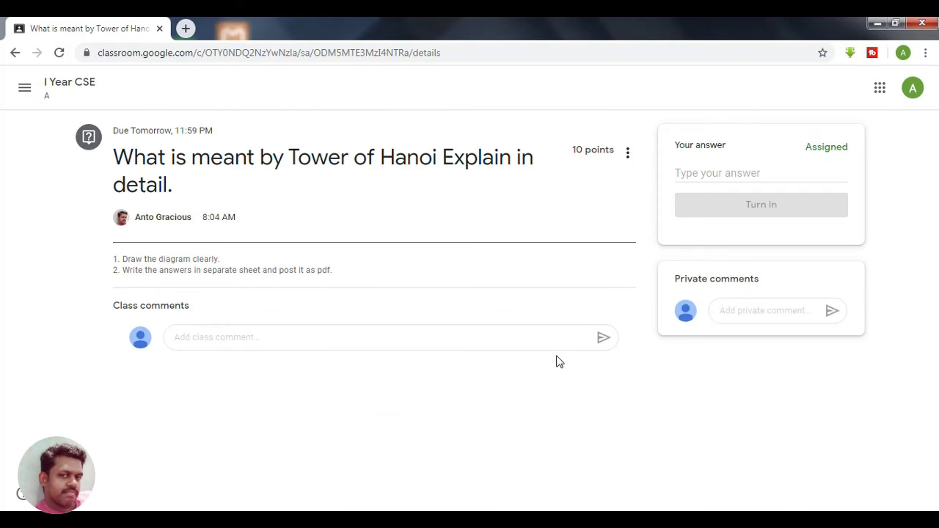
# - Paste the prepared Tower of Hanoi answer into the answer box and delete the trailing blank line
pyautogui.click(695, 172)
pyautogui.hotkey('ctrl', 'v')
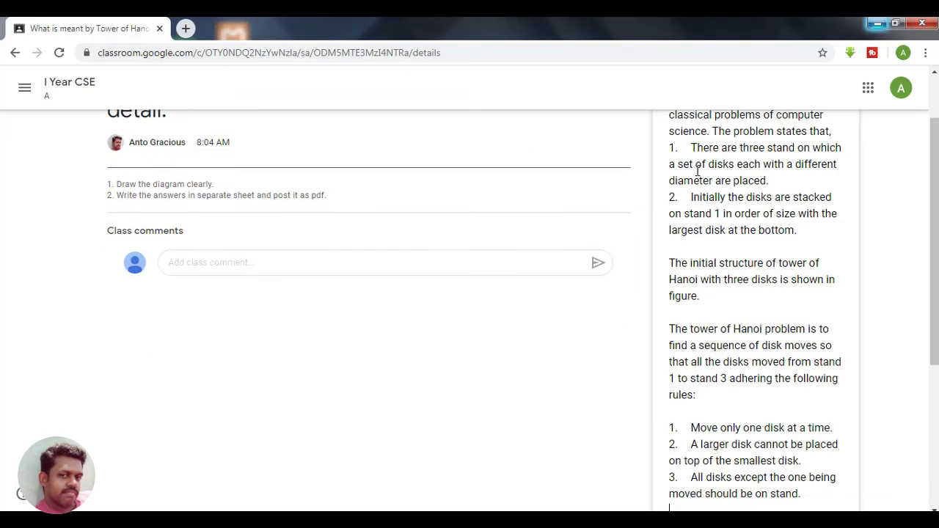
pyautogui.moveTo(933, 179); pyautogui.dragTo(933, 323)
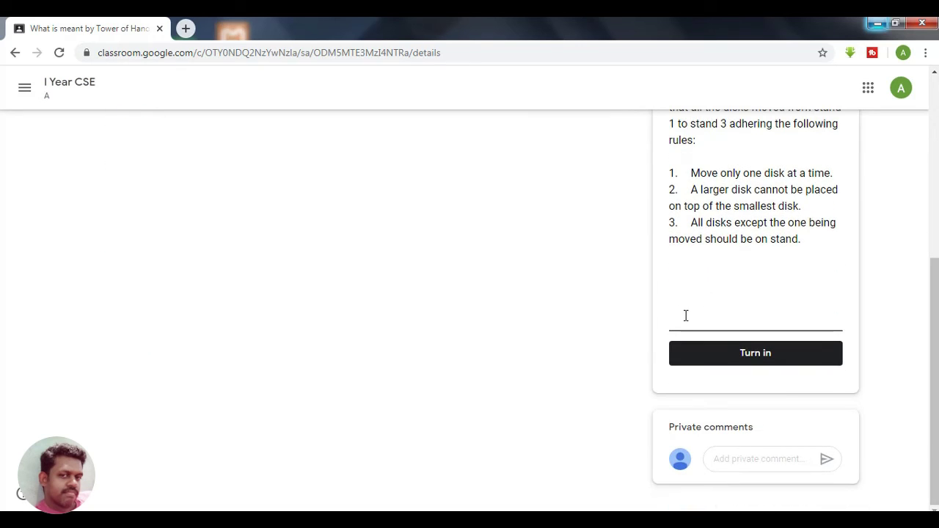
pyautogui.press('BackSpace')
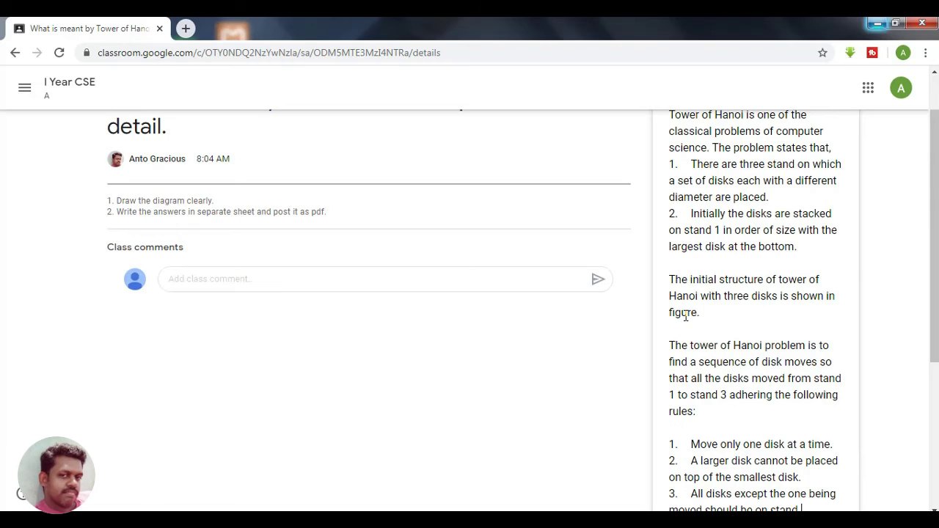
# - Turn in the Tower of Hanoi answer, confirming in the Submit answer? dialog
pyautogui.click(740, 358)
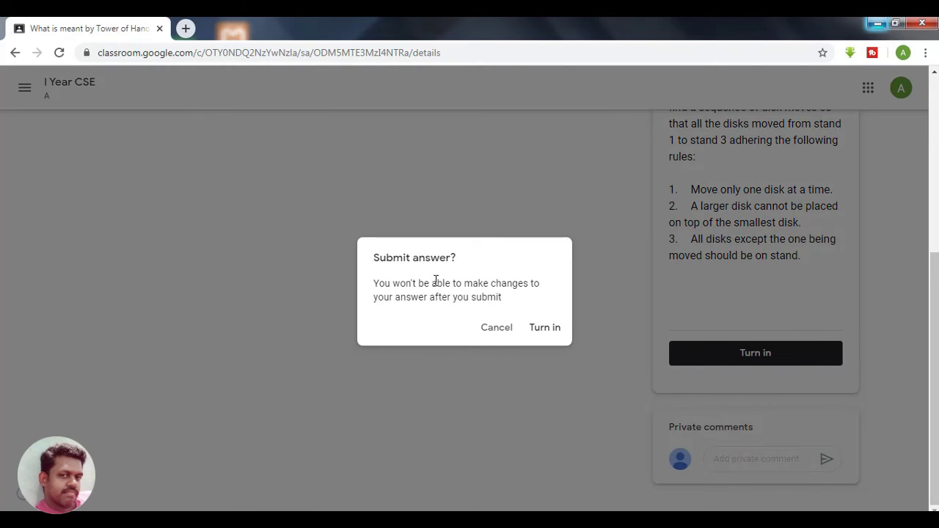
pyautogui.click(552, 336)
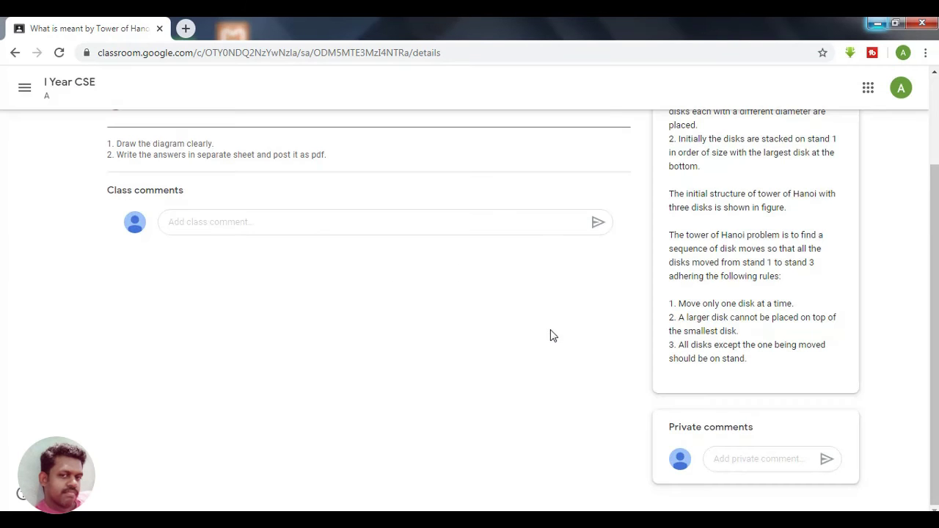
pyautogui.moveTo(932, 296); pyautogui.dragTo(936, 173)
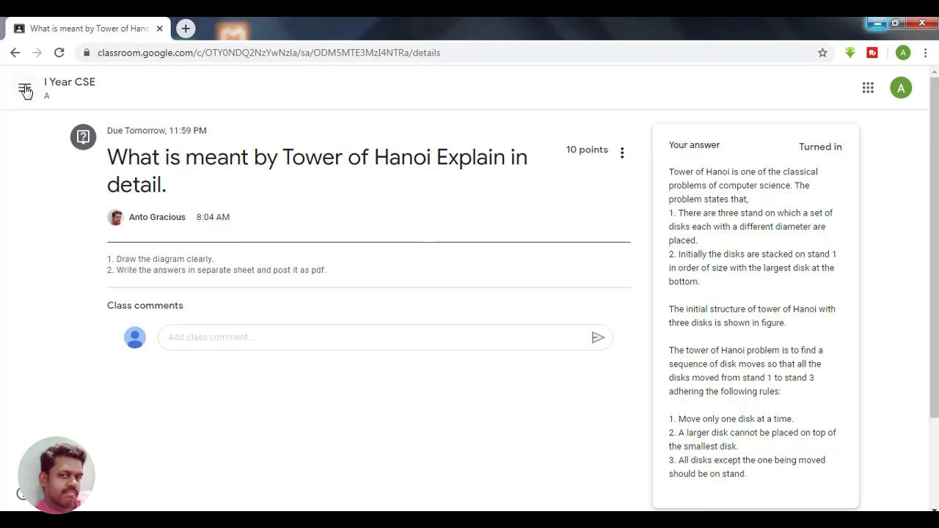
# - Go to the I Year CSE Classwork list and expand the Tower of Hanoi material
pyautogui.click(51, 86)
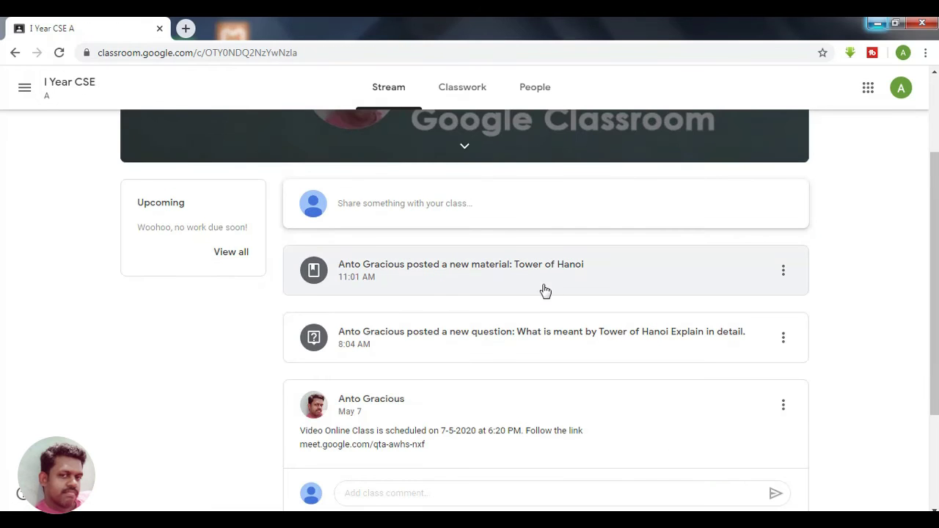
pyautogui.moveTo(931, 307); pyautogui.dragTo(935, 210)
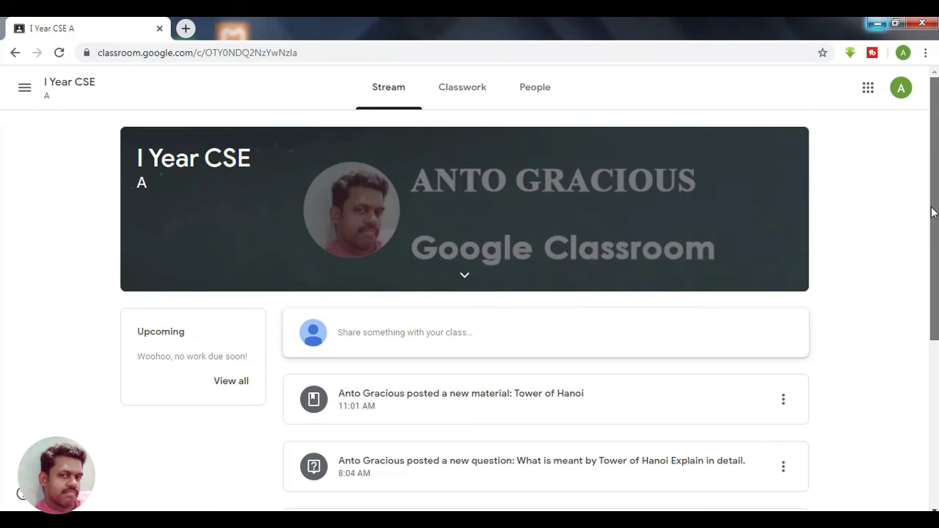
pyautogui.click(473, 96)
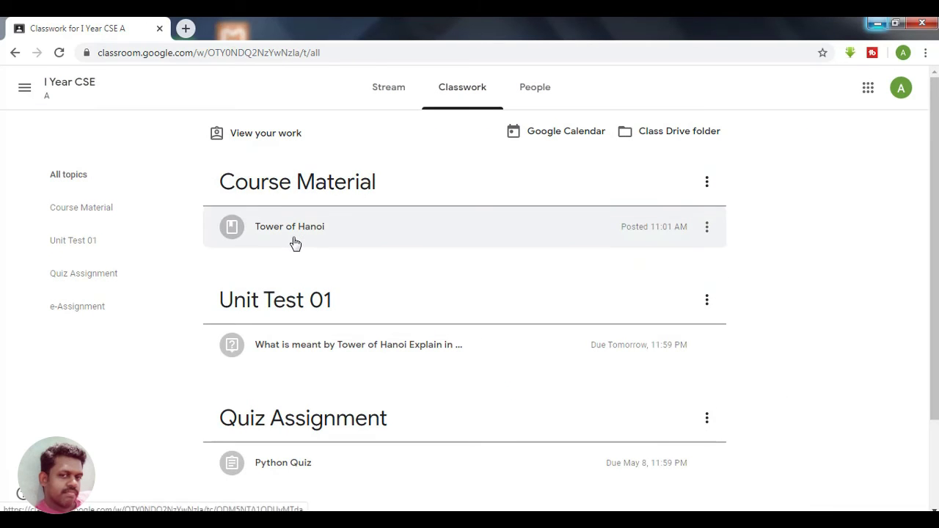
pyautogui.click(295, 243)
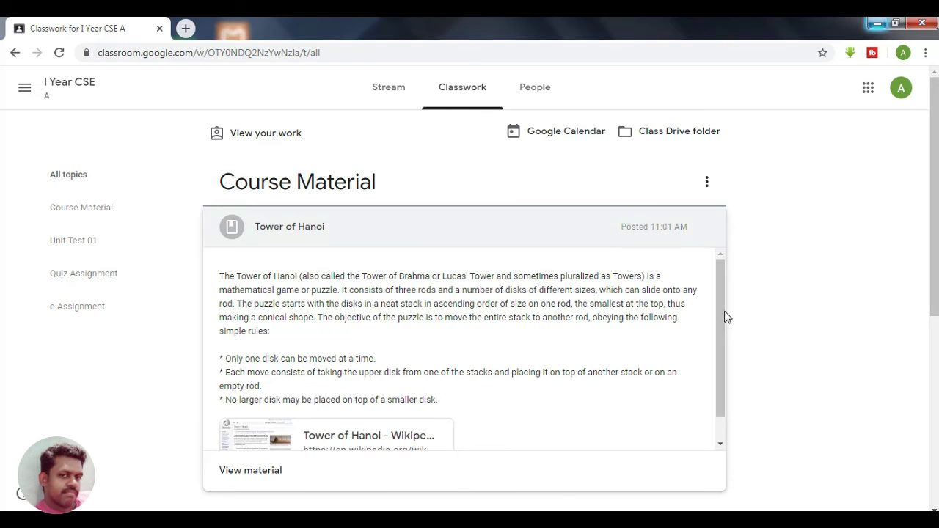
# - Expand the Tower of Hanoi question, view its full page with your answer, then return to the stream
pyautogui.scroll(-1, 723, 345)
pyautogui.moveTo(934, 217); pyautogui.dragTo(926, 407)
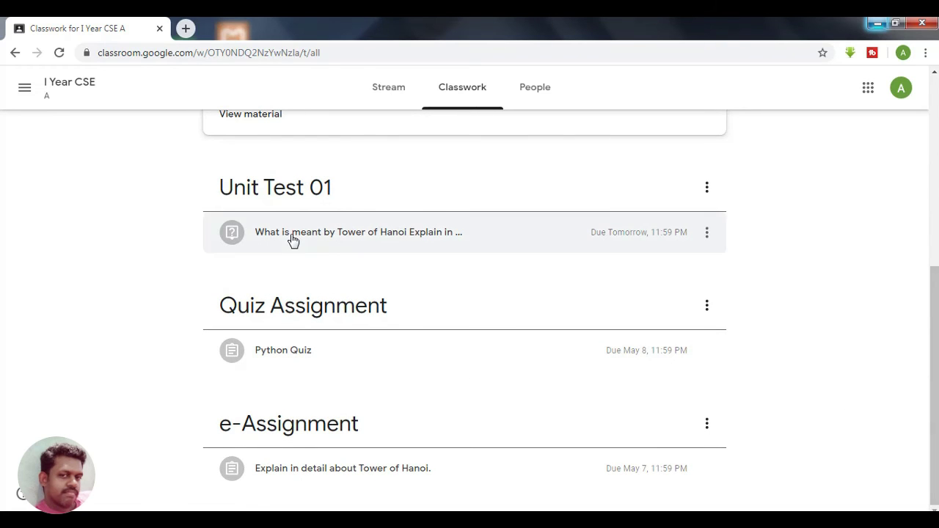
pyautogui.click(292, 239)
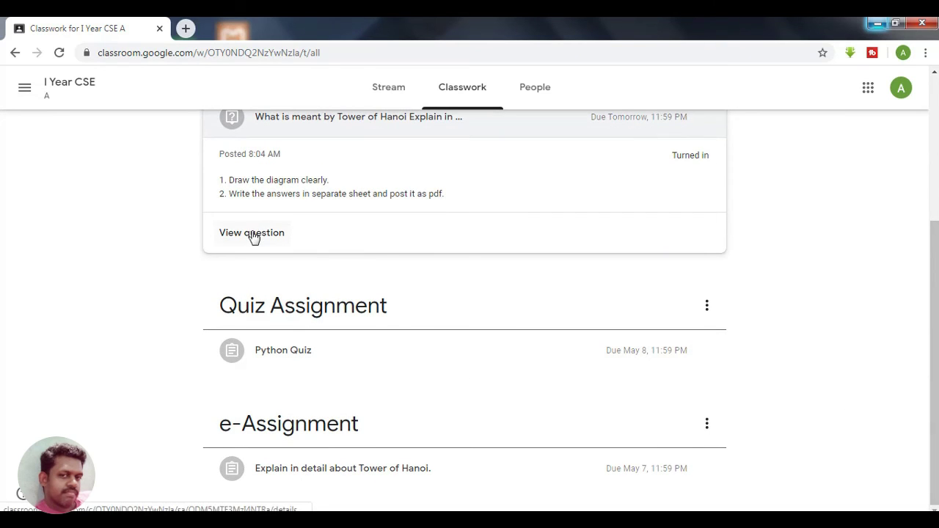
pyautogui.click(253, 235)
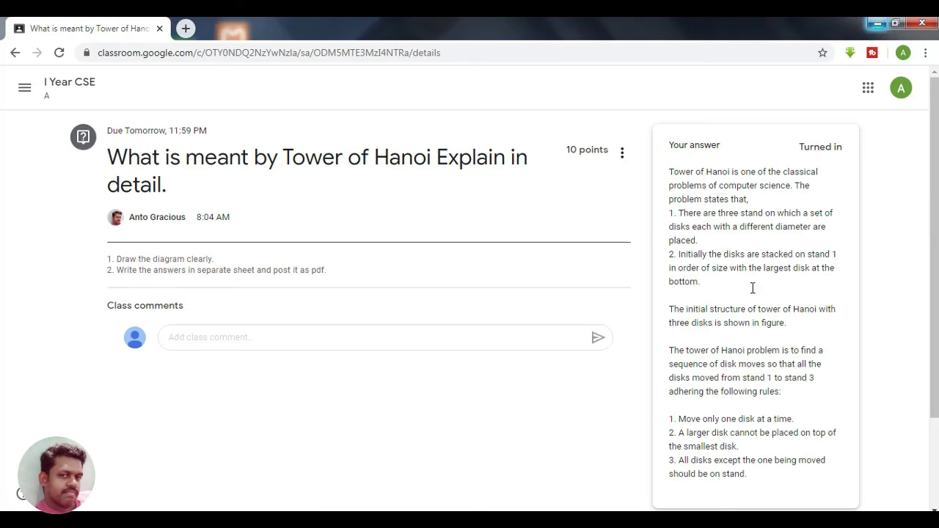
pyautogui.scroll(-2, 936, 334)
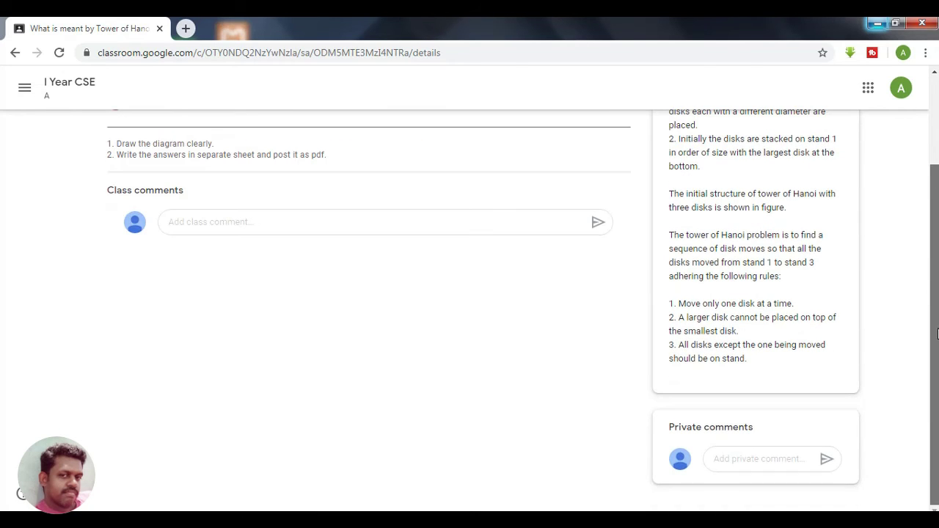
pyautogui.scroll(2, 935, 290)
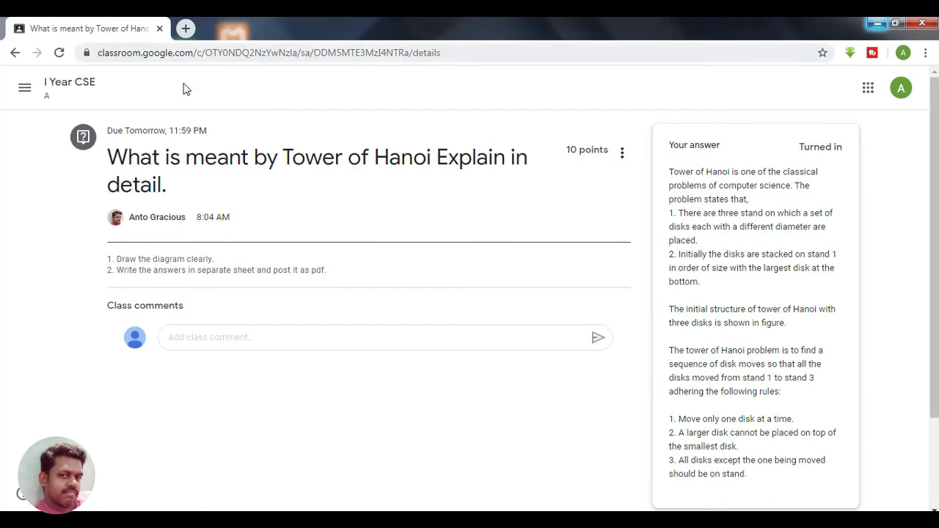
pyautogui.click(79, 85)
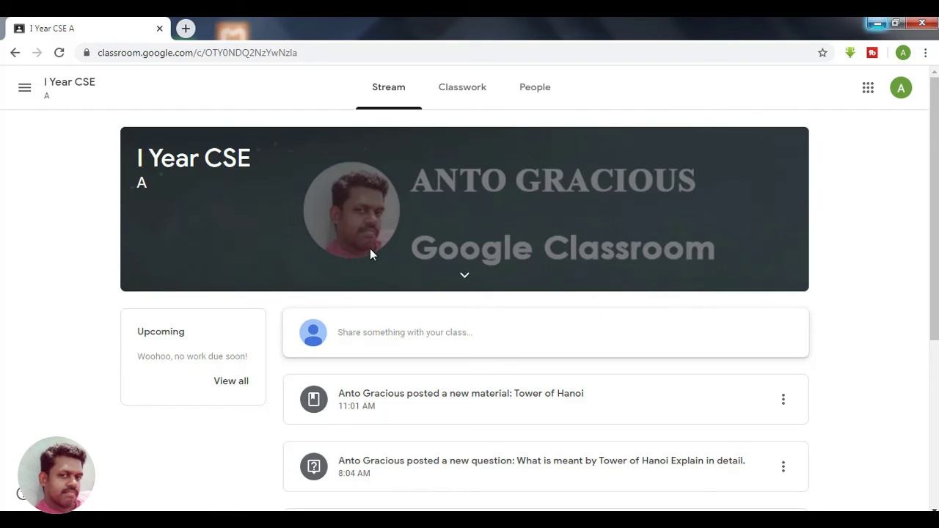
# - Open the I Year CSE Classwork list and view the summary of your submitted work
pyautogui.click(462, 87)
pyautogui.scroll(2, 933, 163)
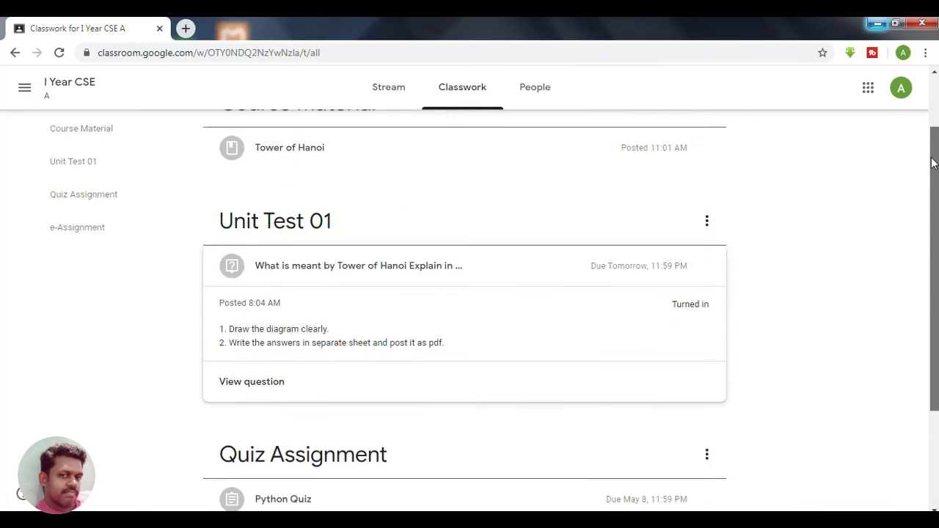
pyautogui.scroll(1, 933, 163)
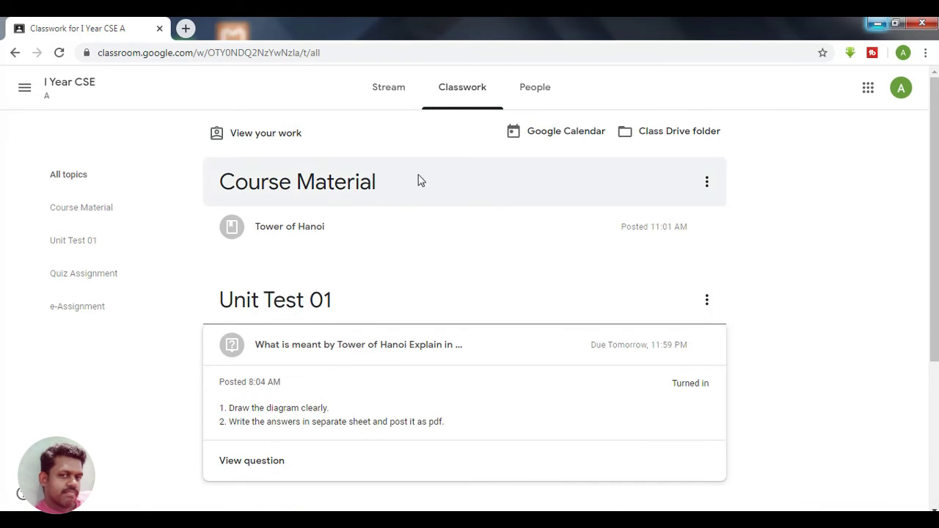
pyautogui.click(233, 139)
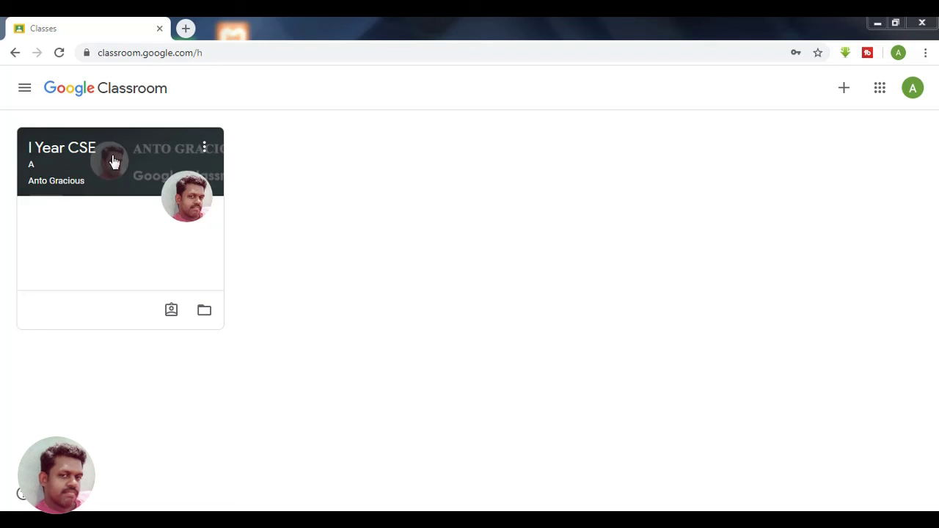
# - Open the I Year CSE class, go to Classwork, and view your work with its grades
pyautogui.click(87, 158)
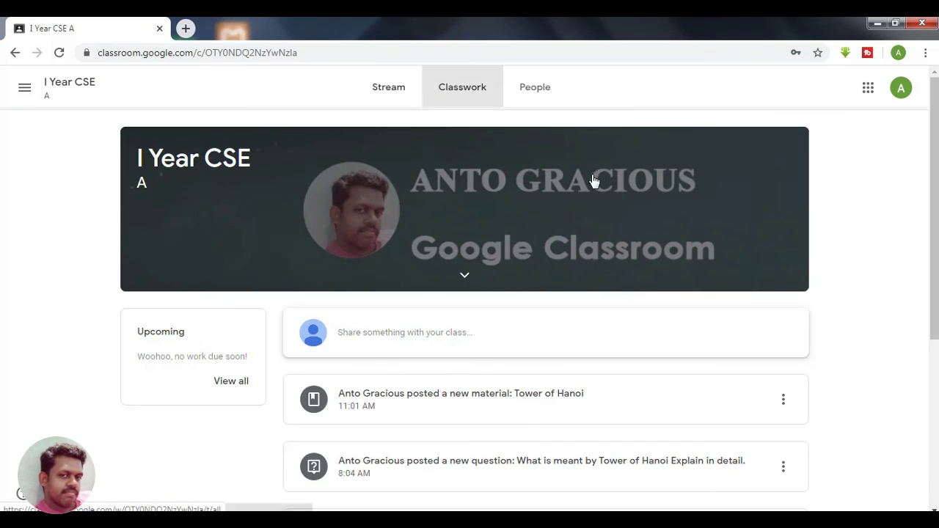
pyautogui.click(473, 96)
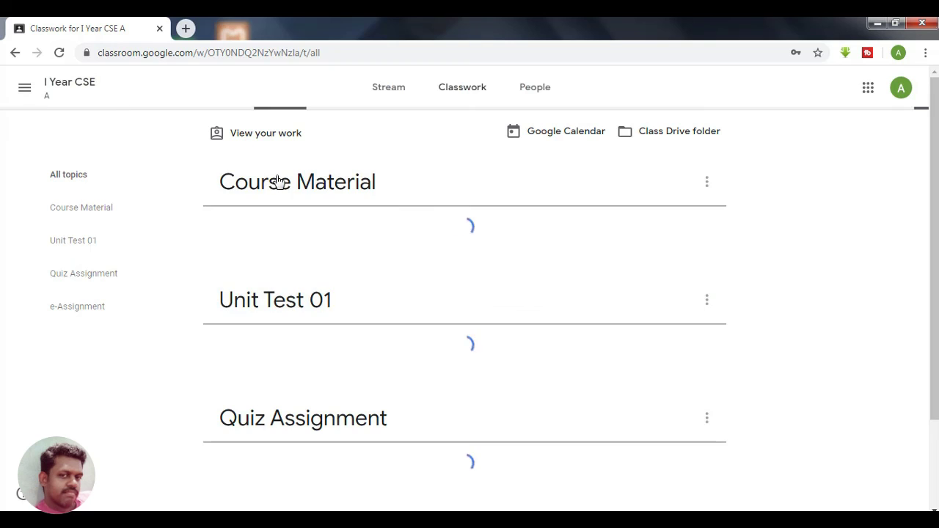
pyautogui.click(240, 137)
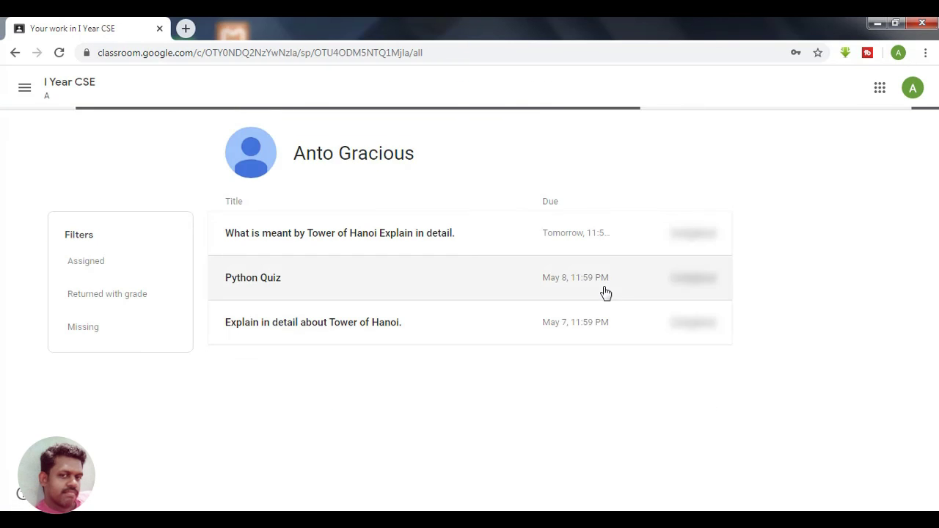